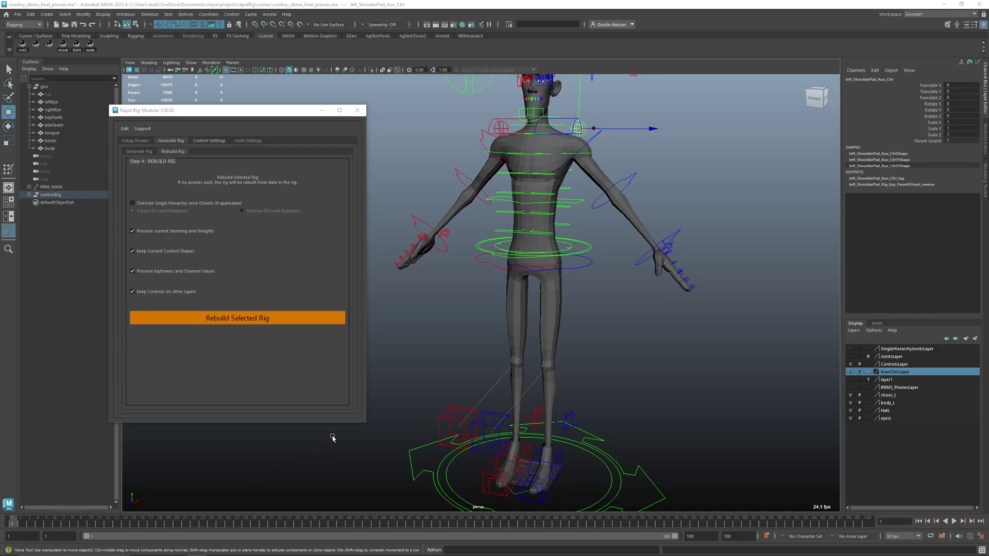
Show the Rig Rest Pose options within the rig's Control Settings.
left_click(145, 152)
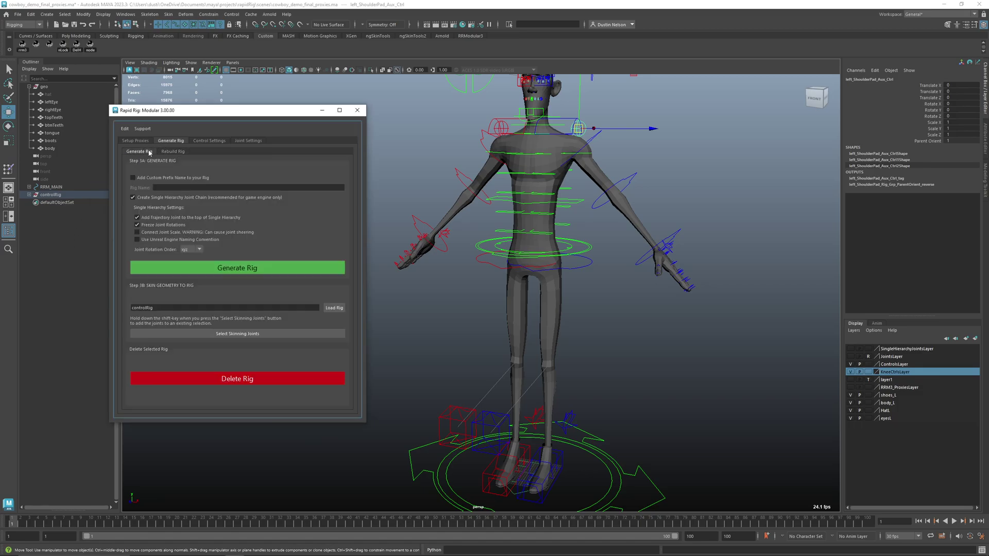
left_click(169, 152)
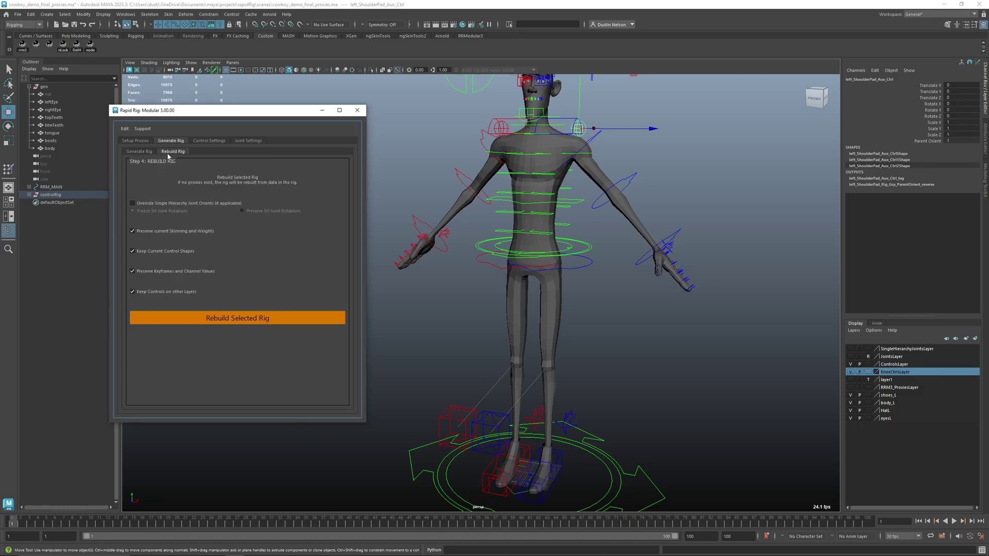
left_click(219, 142)
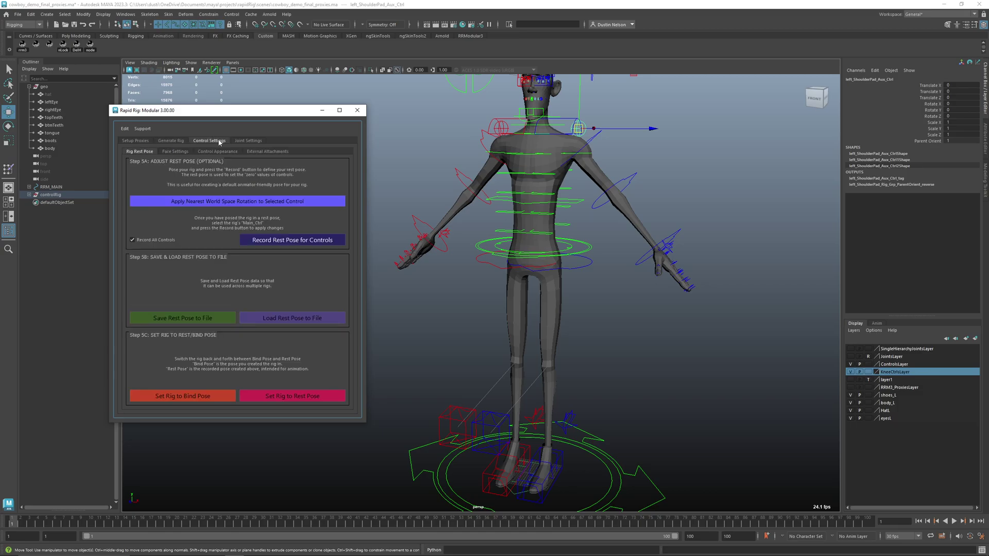
Delete all timeline keyframes from the left and right shoulder controls.
left_click(595, 140)
left_click(483, 145)
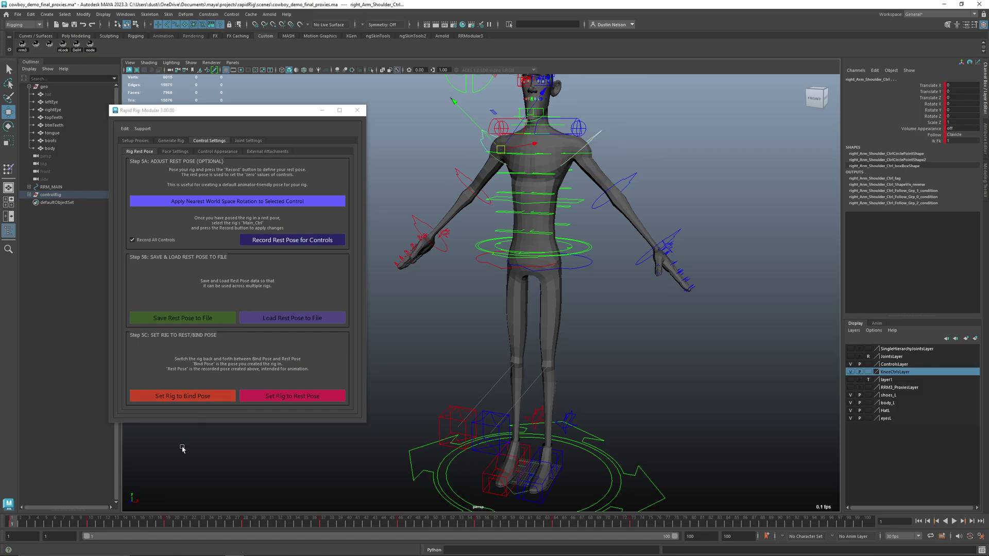
double_click(12, 526)
right_click(11, 527)
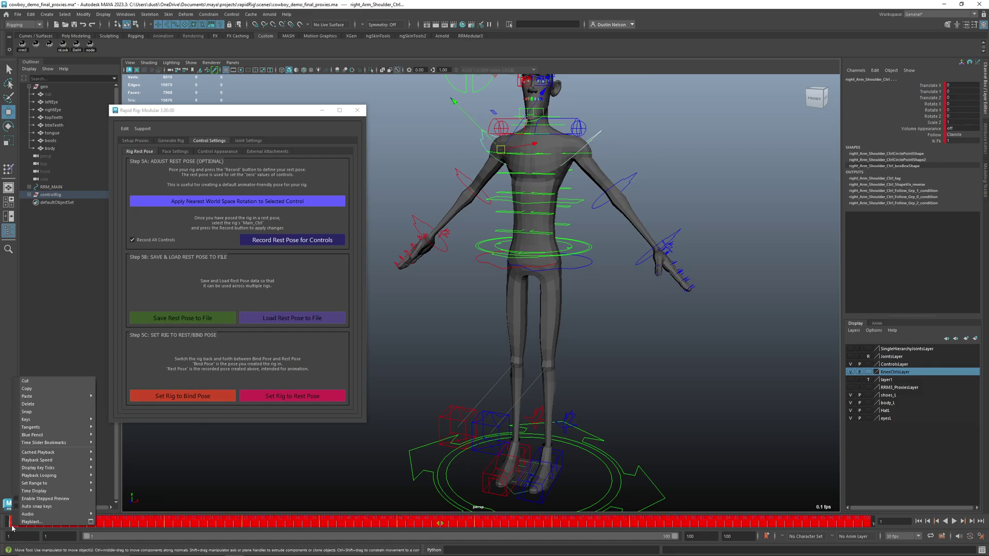
left_click(41, 404)
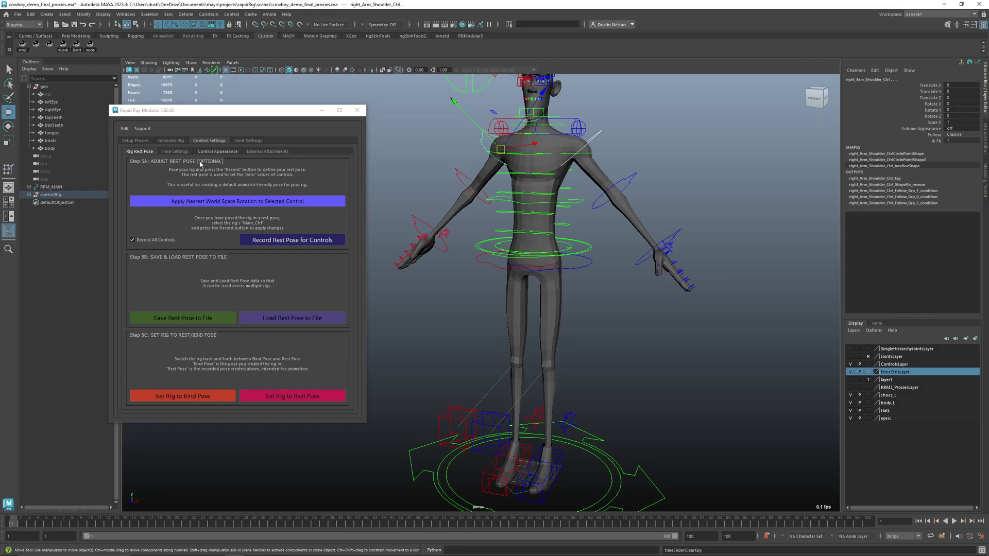
Try rotating the left foot's IK control about its vertical axis.
left_click(702, 163)
left_click_drag(701, 163, 579, 211, "alt")
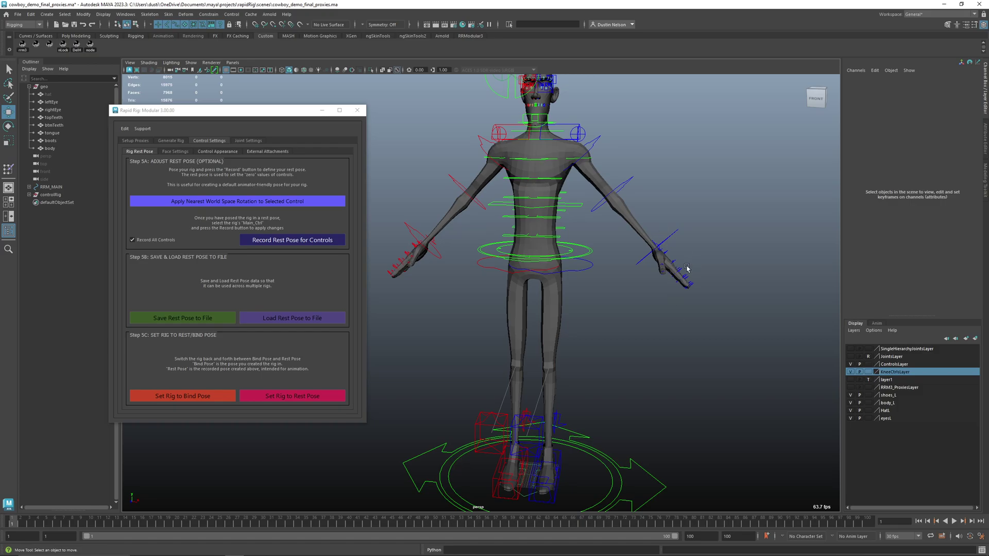
left_click(559, 465)
key("e")
left_click_drag(561, 481, 536, 487)
key("q")
left_click(515, 500)
key("e")
key("ctrl+z")
key("ctrl+z")
key("ctrl+z")
scroll(644, 412, "up", 3)
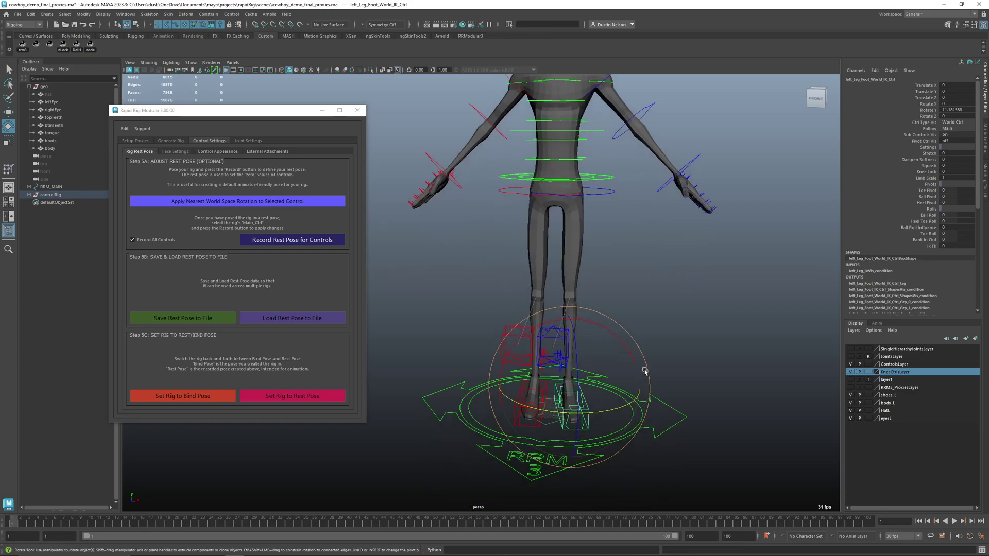
Try moving the right foot's IK control forward, then undo the foot pose changes.
key("shift+z")
key("shift+z")
left_click_drag(633, 403, 620, 449, "alt")
key("w")
left_click_drag(542, 280, 604, 373)
left_click(568, 374)
key("ctrl+z")
key("ctrl+z")
key("ctrl+z")
key("ctrl+z")
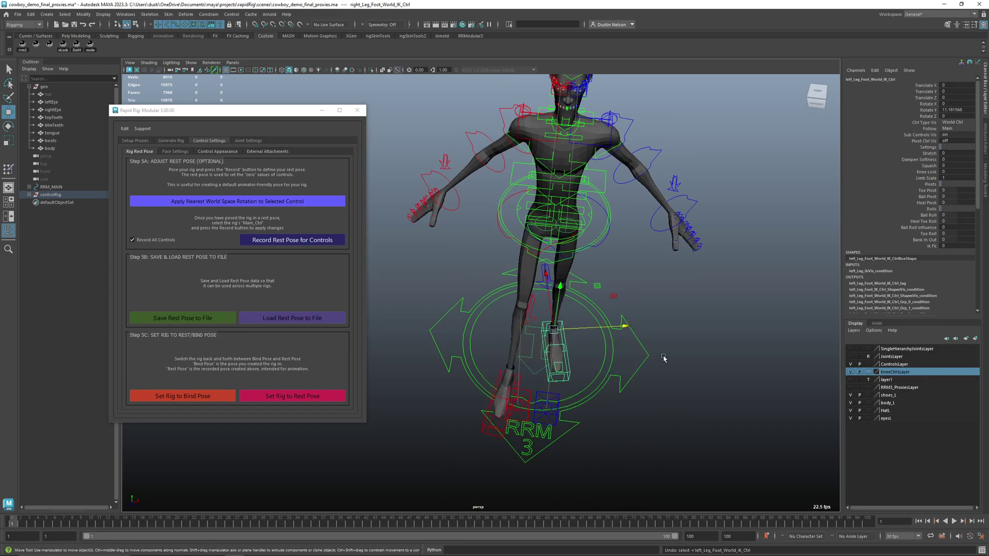
key("ctrl+z")
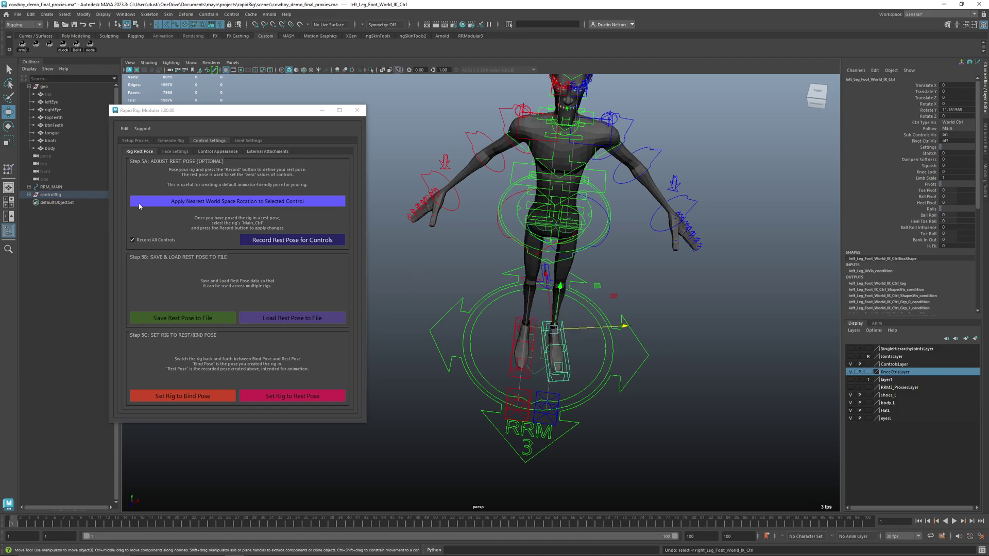
key("ctrl+z")
Raise both shoulder controls into a T-pose with Rotate X about -48.16 and apply the nearest world space rotation to them.
left_click(683, 311)
left_click_drag(649, 319, 634, 294, "alt")
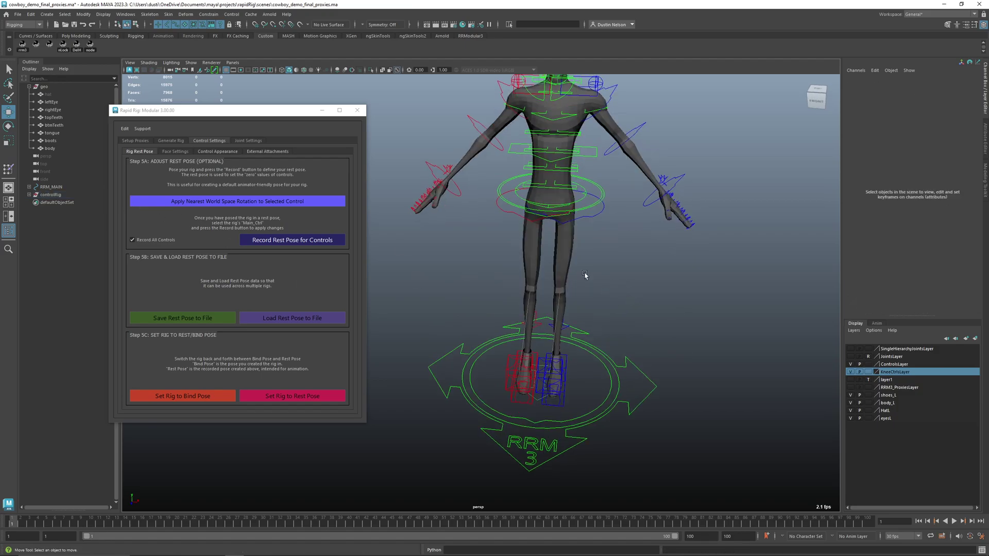
middle_click_drag(585, 276, 574, 355, "alt")
left_click_drag(536, 261, 574, 266, "alt")
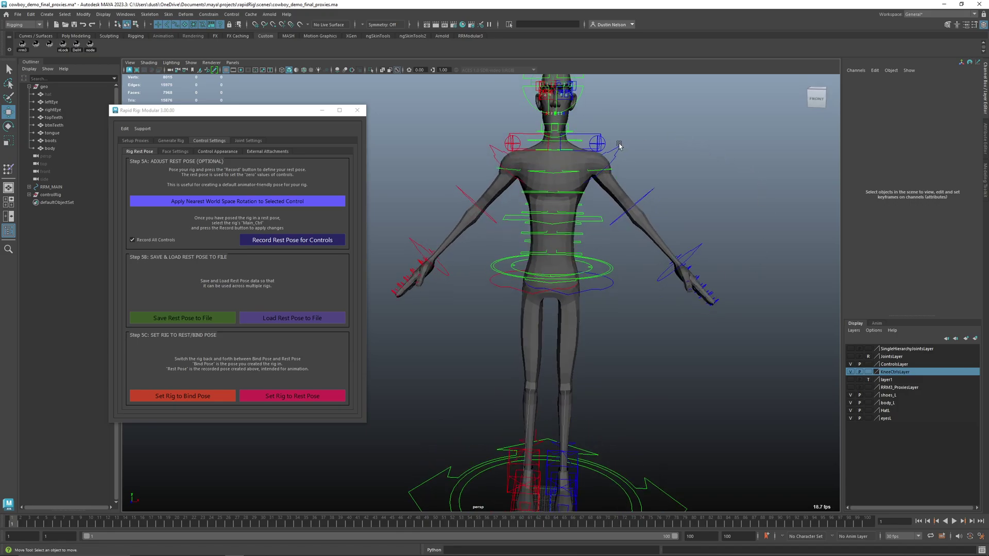
left_click(538, 175)
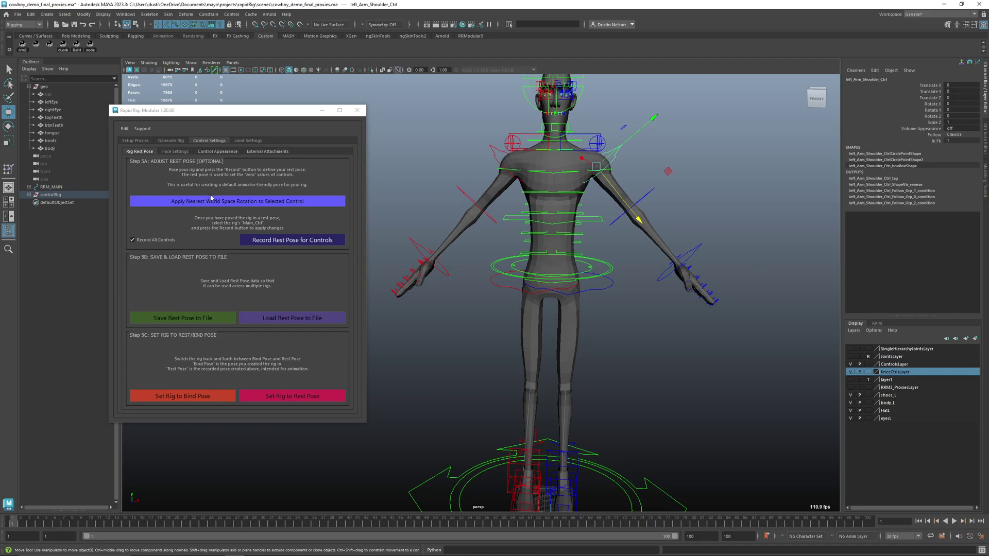
left_click(249, 201)
left_click(235, 205)
left_click(494, 153)
key("e")
left_click_drag(554, 112, 575, 245)
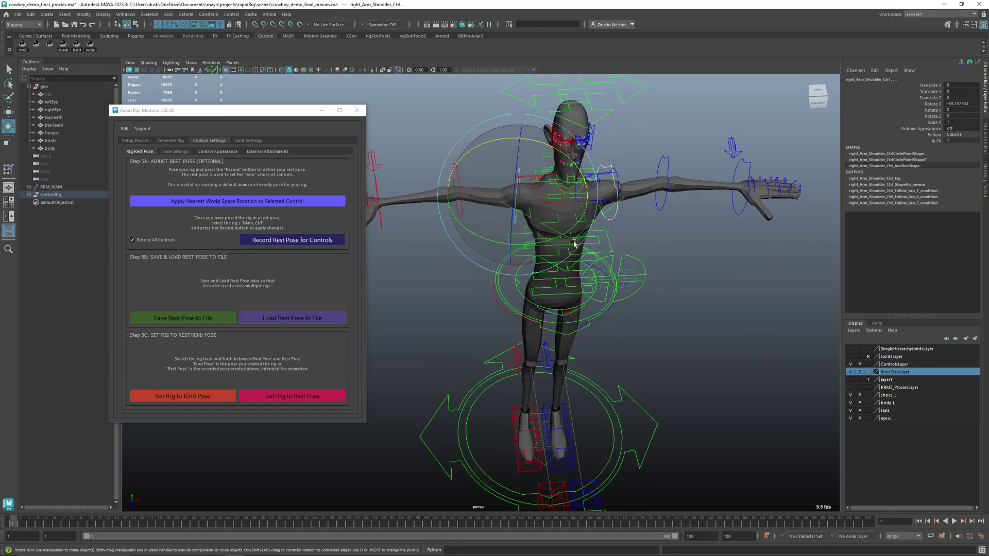
left_click(253, 201)
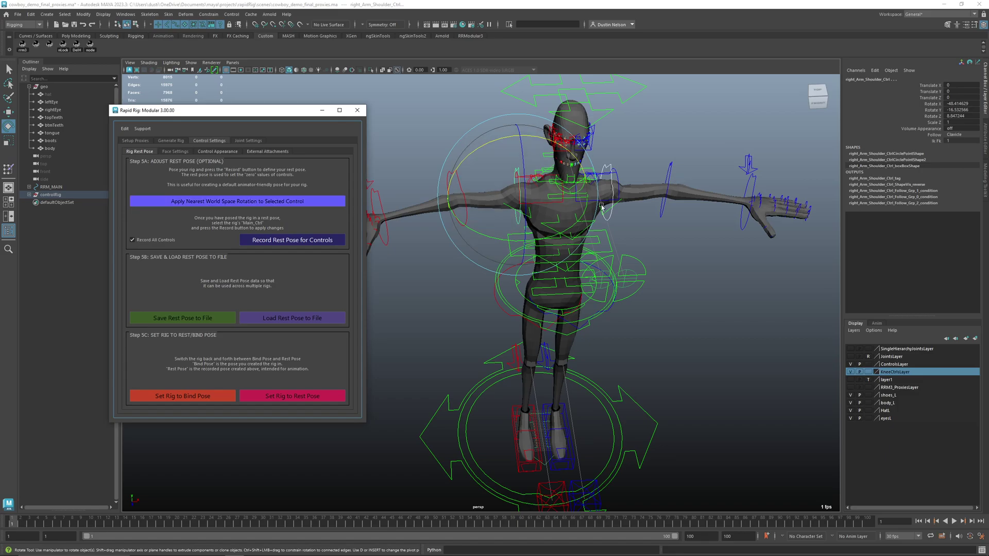
Apply the nearest world space rotation to the left and right wrist FK controls.
left_click_drag(594, 210, 586, 176, "alt")
key("w")
left_click(602, 189)
left_click(650, 183)
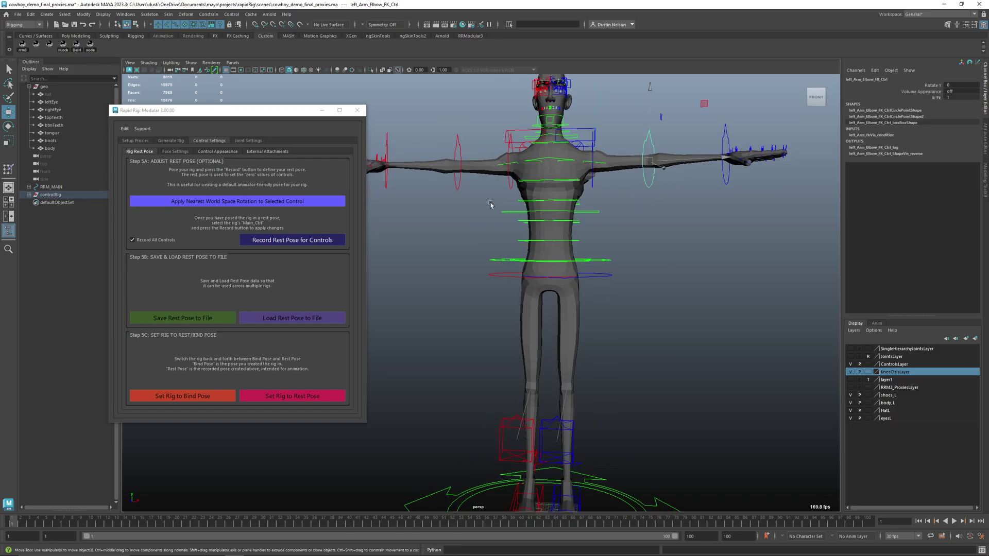
left_click_drag(498, 198, 785, 217, "alt")
left_click_drag(785, 217, 724, 235, "alt")
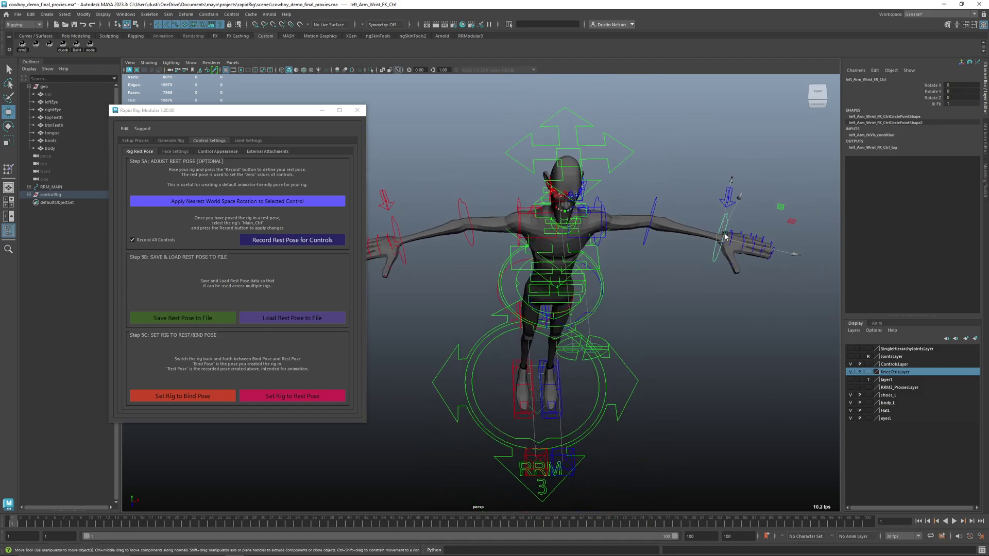
left_click(406, 259)
left_click(297, 202)
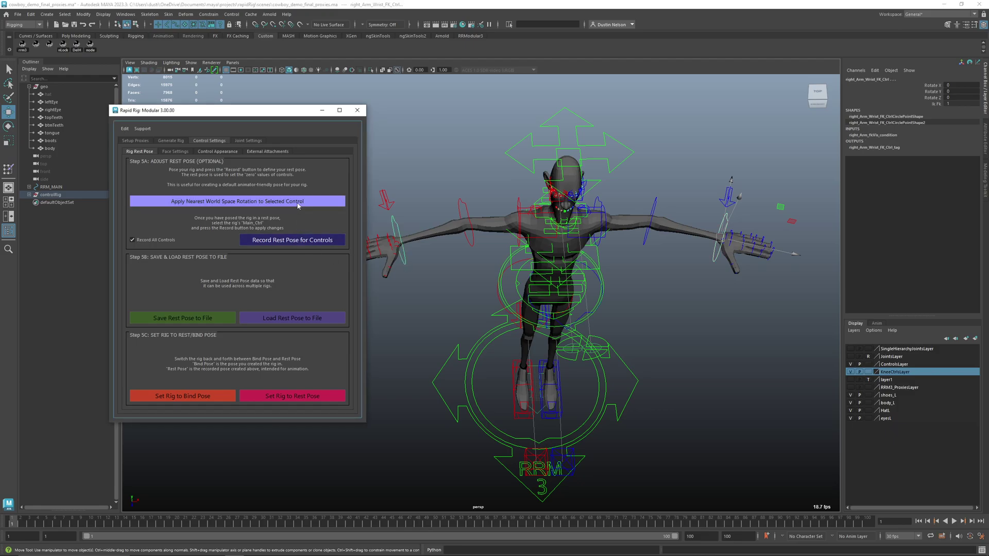
Straighten both arms by applying the nearest world space rotation to the left and right elbow FK controls.
left_click_drag(521, 231, 522, 259, "alt")
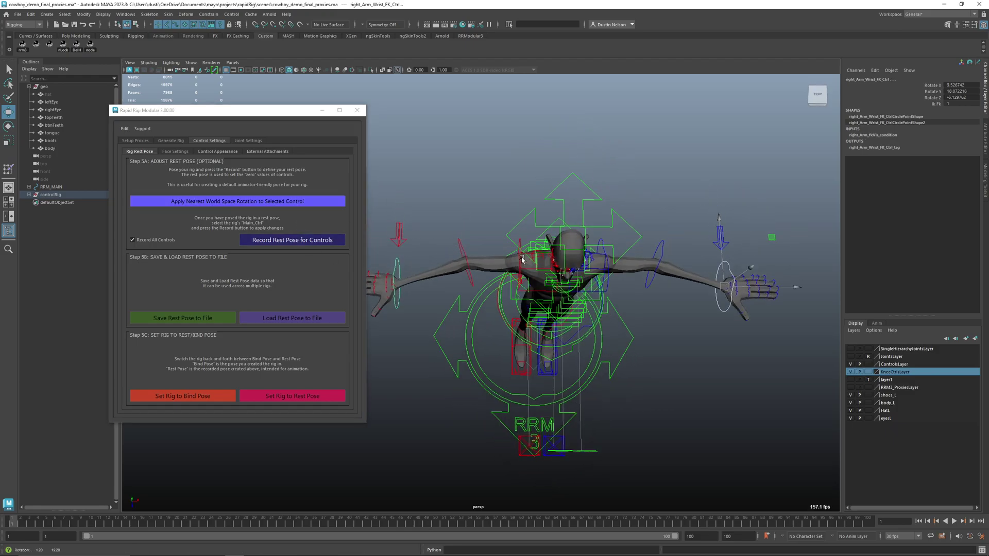
left_click(650, 283)
left_click(470, 282)
left_click(288, 201)
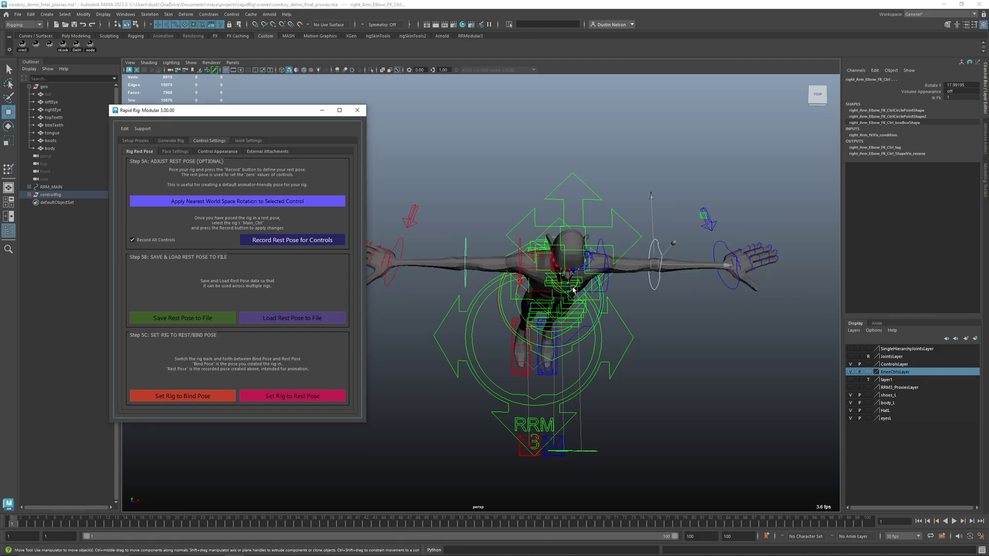
Realign both wrist FK controls with the straightened arms by applying the nearest world space rotation again.
left_click_drag(599, 275, 570, 255, "alt")
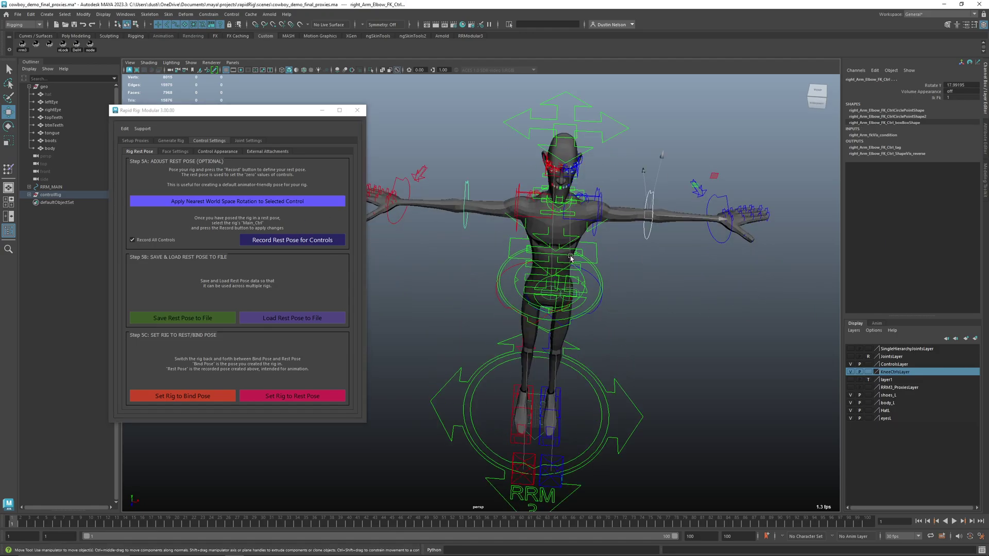
left_click(717, 244)
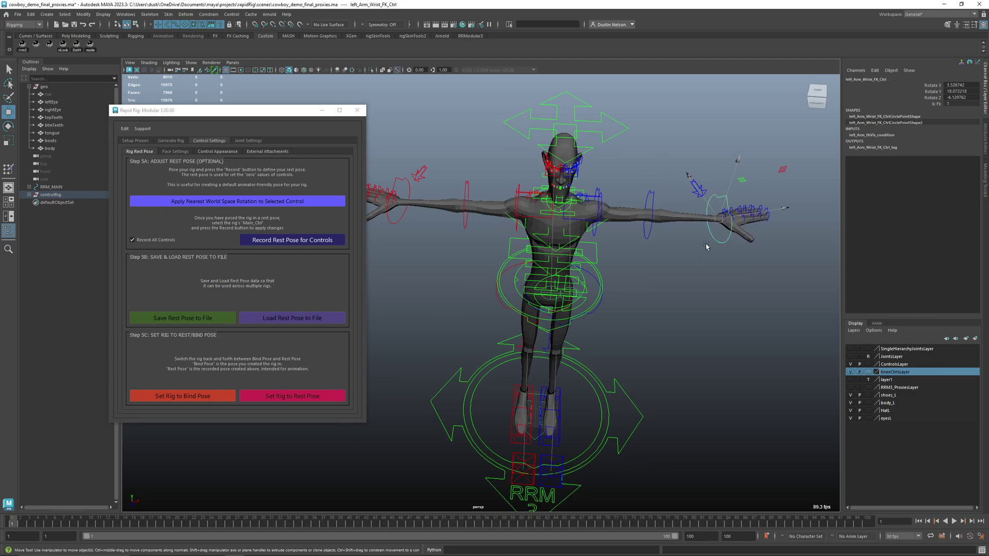
left_click(390, 219)
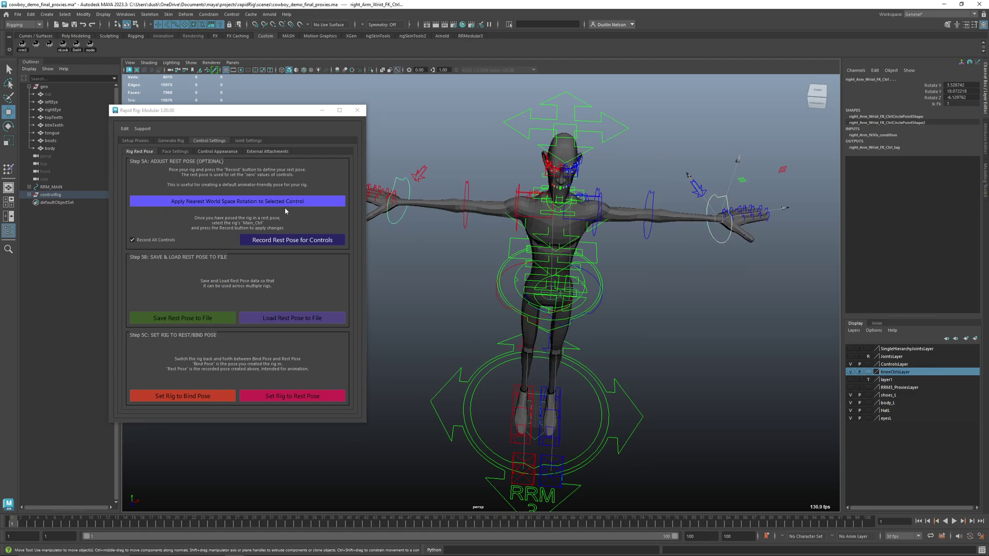
left_click(285, 202)
Try overwriting Rotate X, Y and Z together on both shoulder controls, then undo it.
left_click_drag(621, 252, 586, 286, "alt")
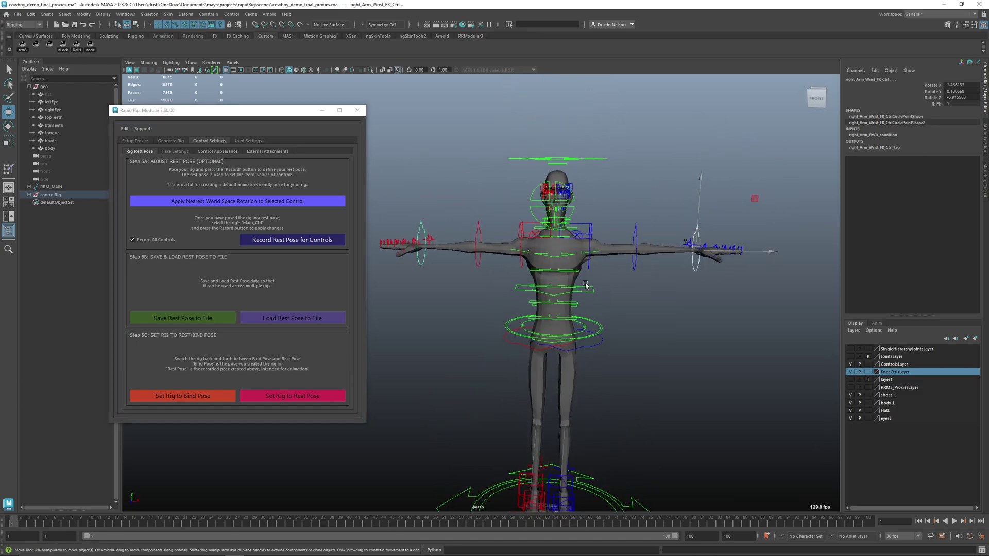
left_click_drag(599, 388, 569, 412, "alt")
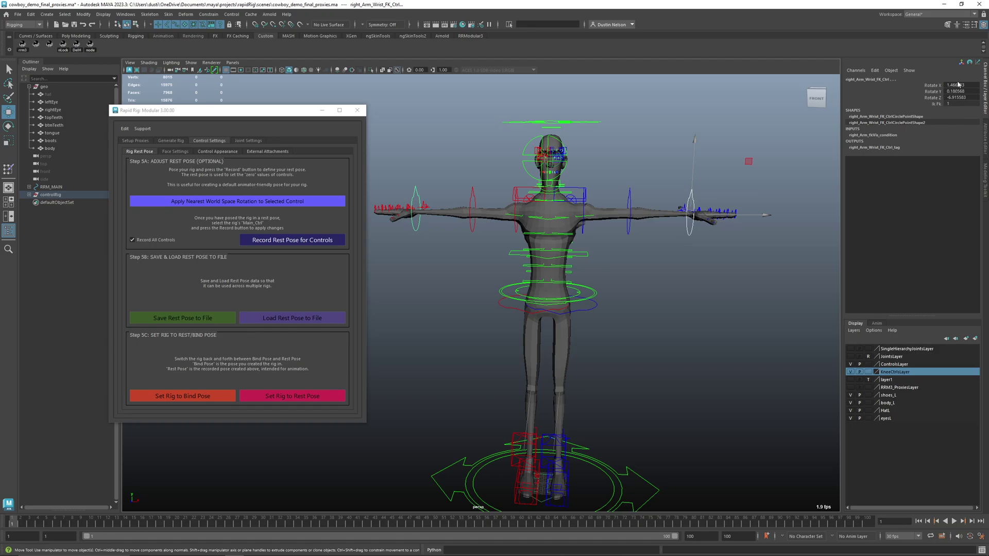
left_click(584, 231)
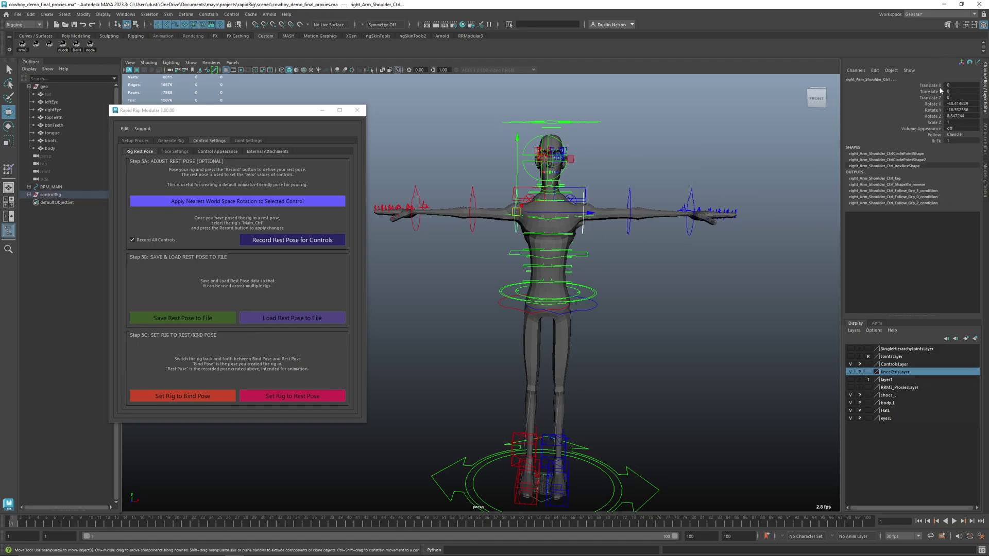
left_click_drag(958, 103, 958, 116)
key("Return")
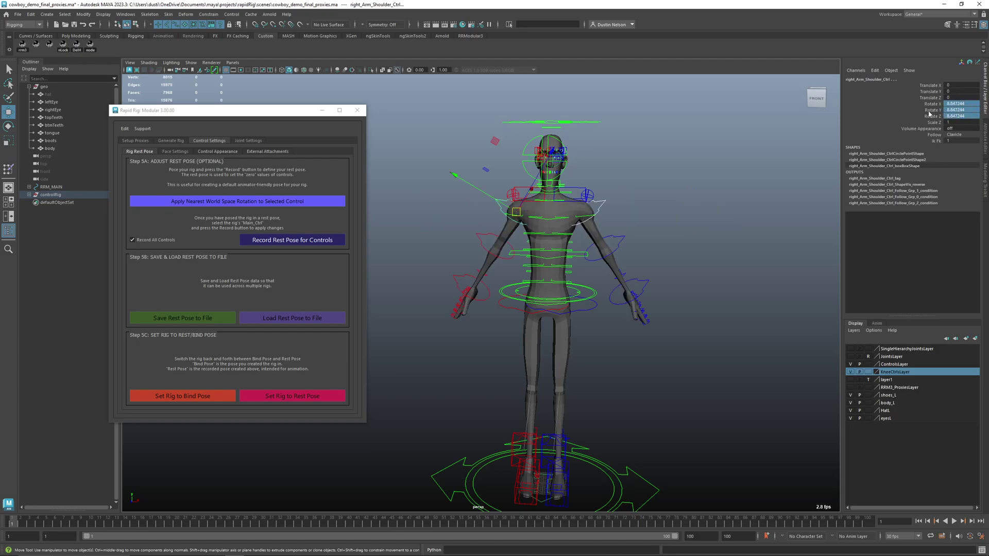
key("ctrl+z")
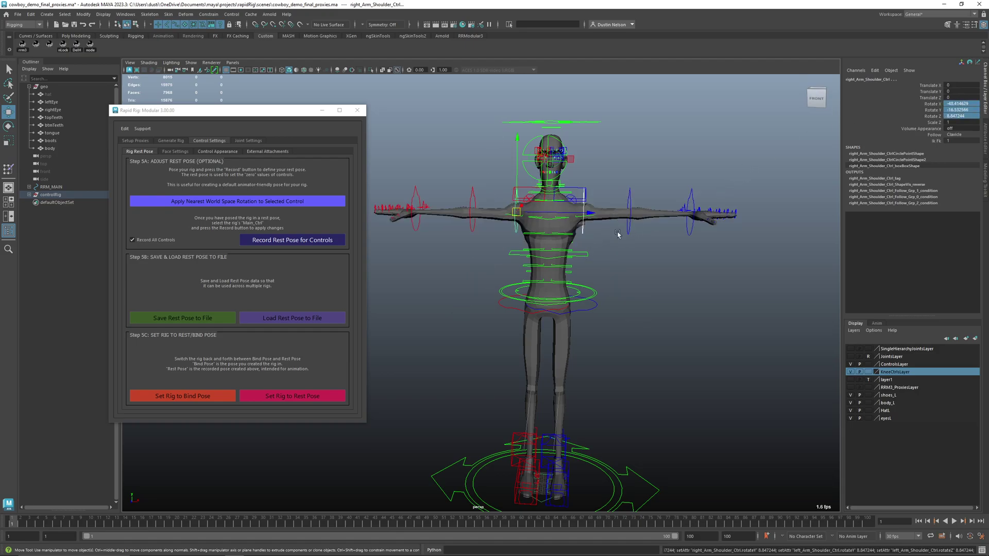
Clear the selection and examine the T-posed arms and their controls from several angles.
left_click_drag(577, 363, 584, 339, "alt")
left_click_drag(587, 160, 494, 148, "alt")
left_click(492, 137)
key("ctrl+z")
left_click(719, 154)
scroll(595, 220, "up", 2)
middle_click_drag(596, 221, 558, 252, "alt")
left_click_drag(558, 252, 569, 242, "alt")
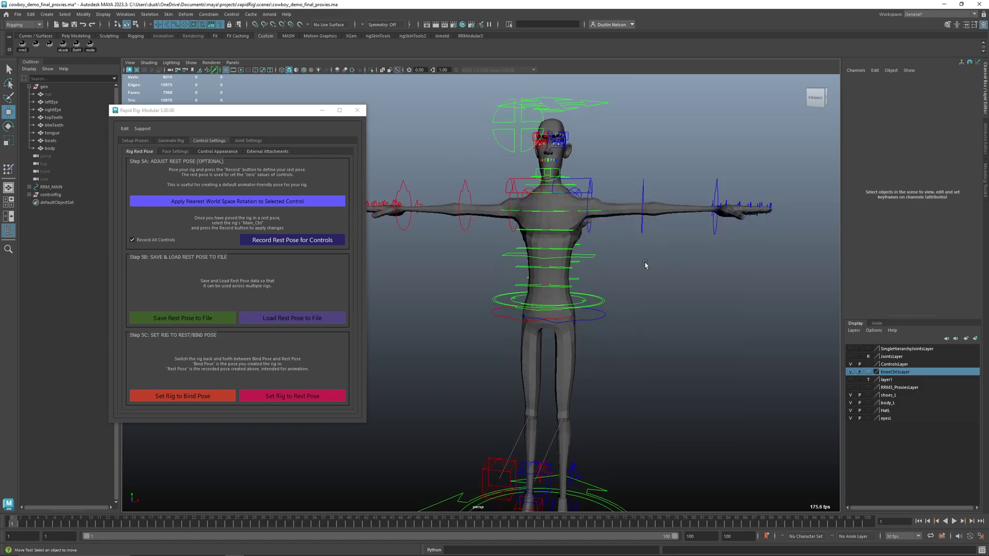
right_click_drag(644, 264, 443, 267, "alt")
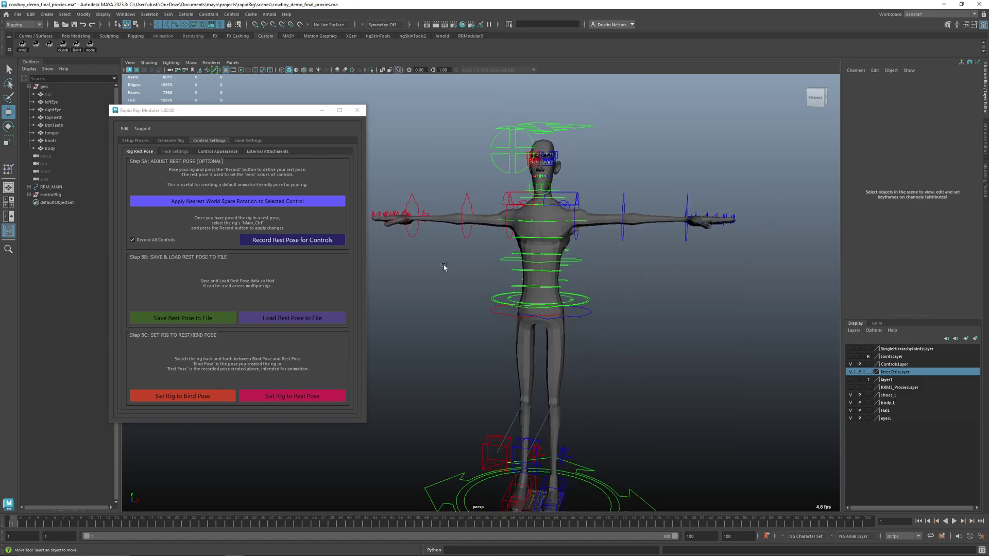
Record the rest pose for only the shoulder, elbow and wrist controls of both arms, with Record All Controls turned off.
left_click(629, 497)
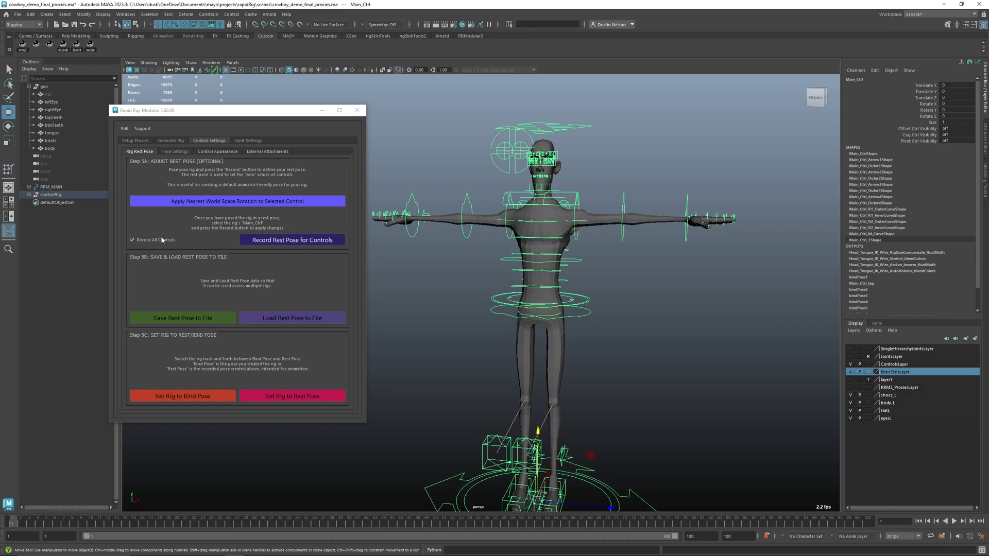
left_click_drag(691, 239, 621, 248)
left_click(576, 242)
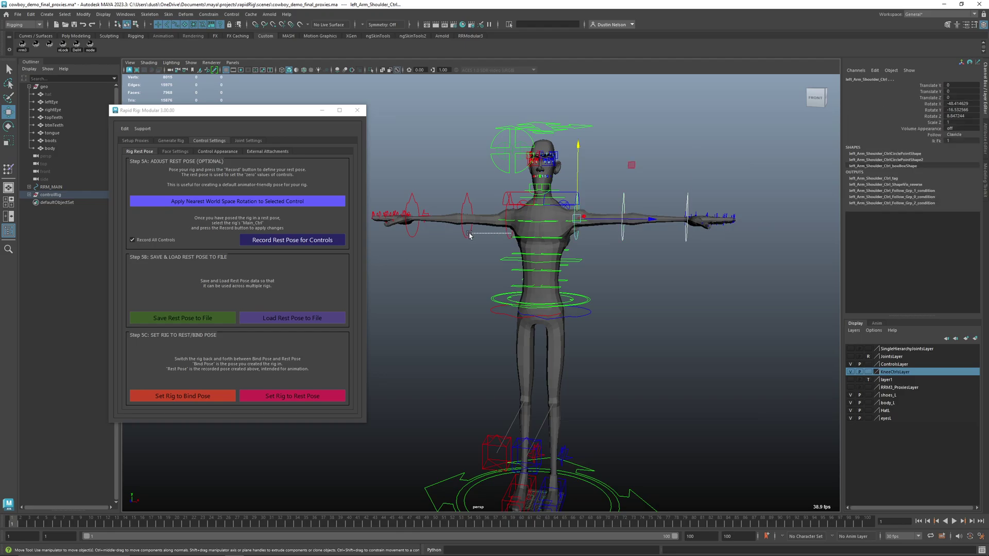
left_click(511, 234)
left_click(405, 202)
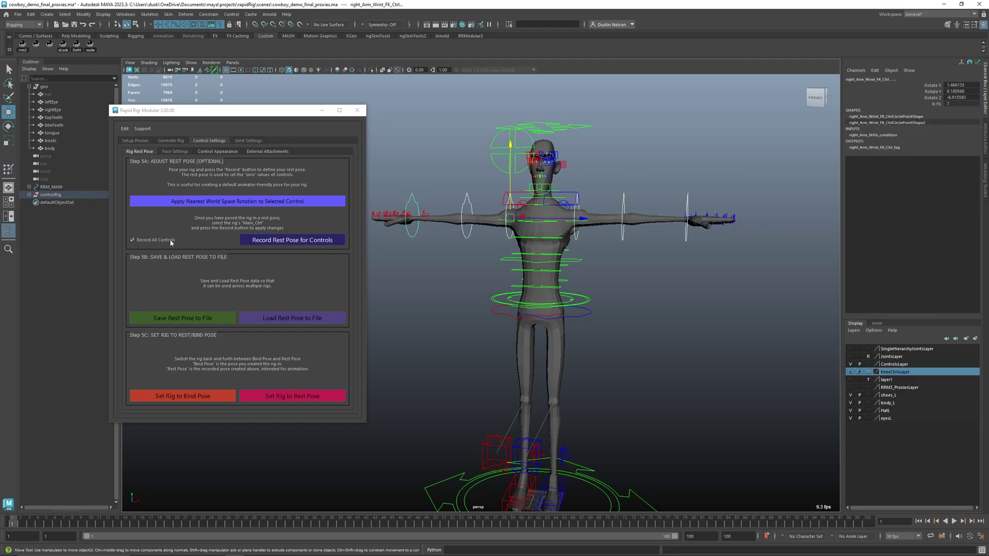
left_click(165, 240)
left_click(283, 240)
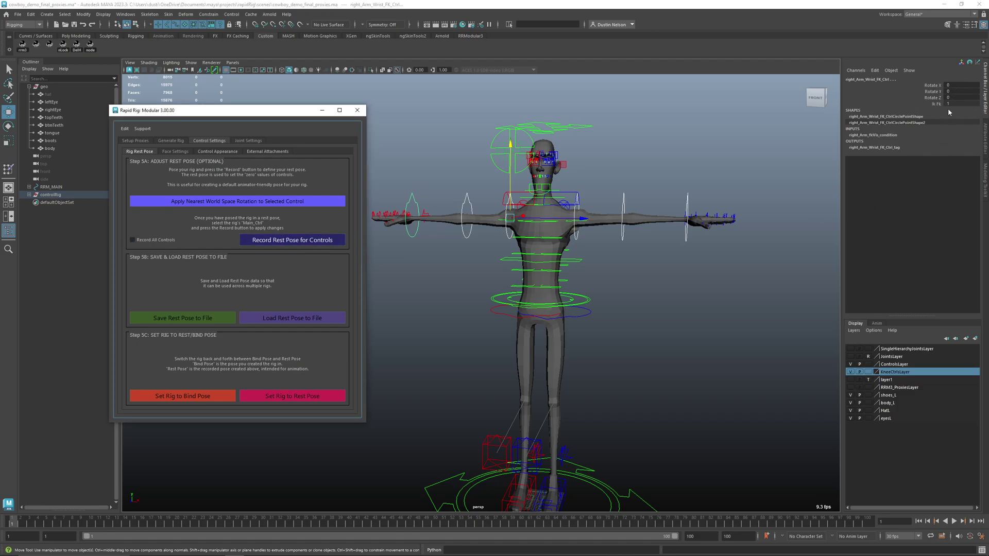
key("ctrl+z")
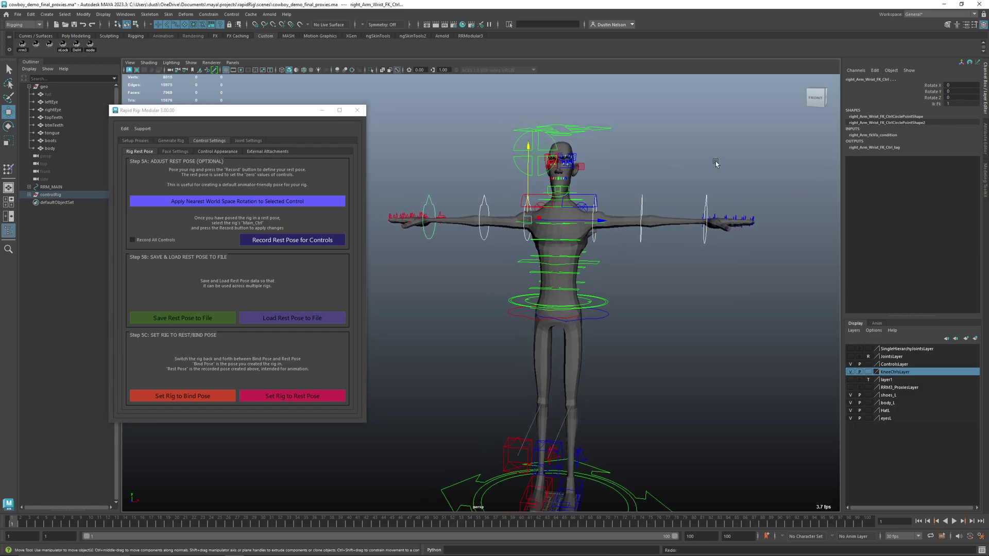
Test the new rest pose by rotating both shoulder controls about 24 degrees downward, resetting Rotate X, Y and Z to 0, and deselecting them.
left_click(608, 243)
left_click(592, 240)
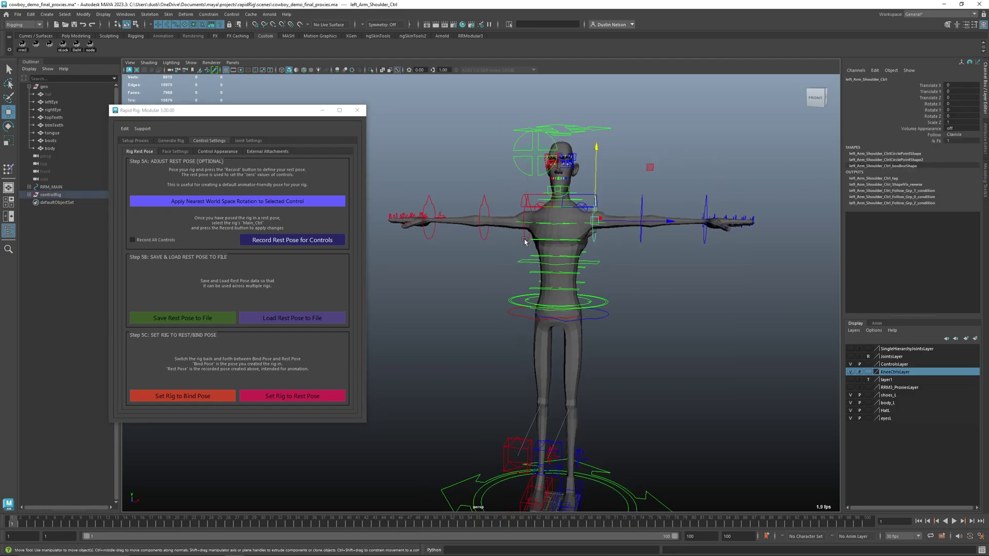
left_click(529, 240)
key("e")
left_click_drag(566, 221, 572, 263)
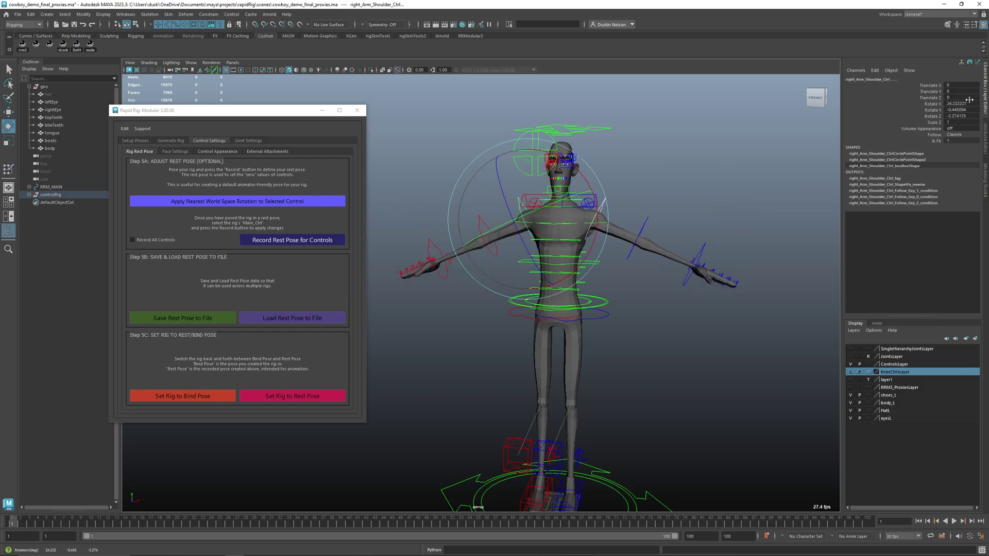
left_click_drag(969, 102, 972, 118)
type("0")
key("Return")
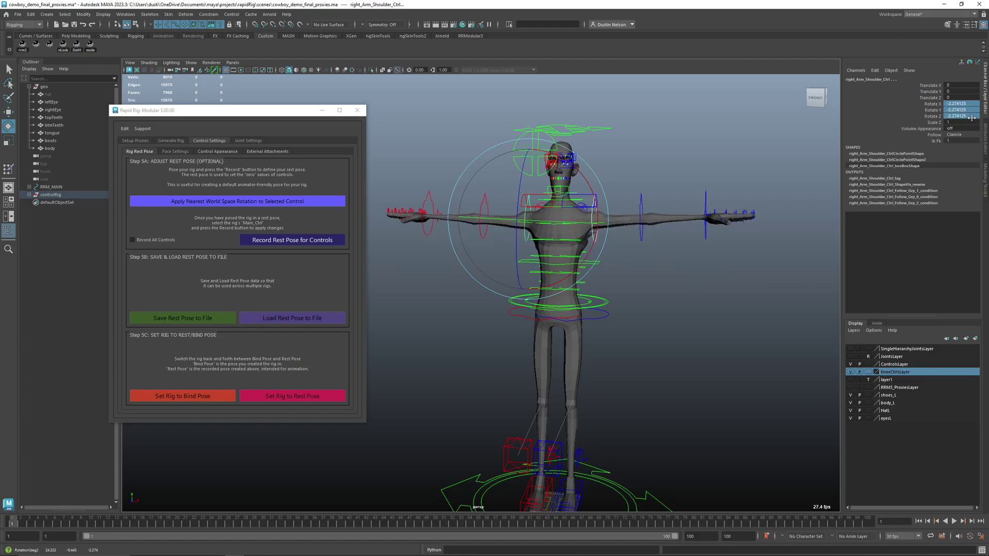
left_click(613, 294)
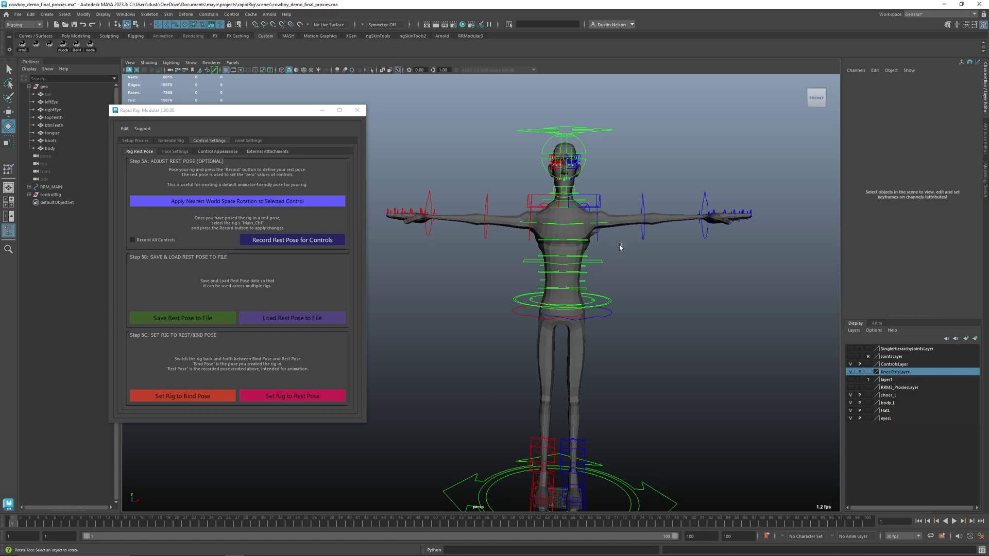
Set the rig to bind pose from its main control, and return it to rest pose with the root control selected.
left_click(633, 484)
middle_click_drag(609, 448, 613, 399, "alt")
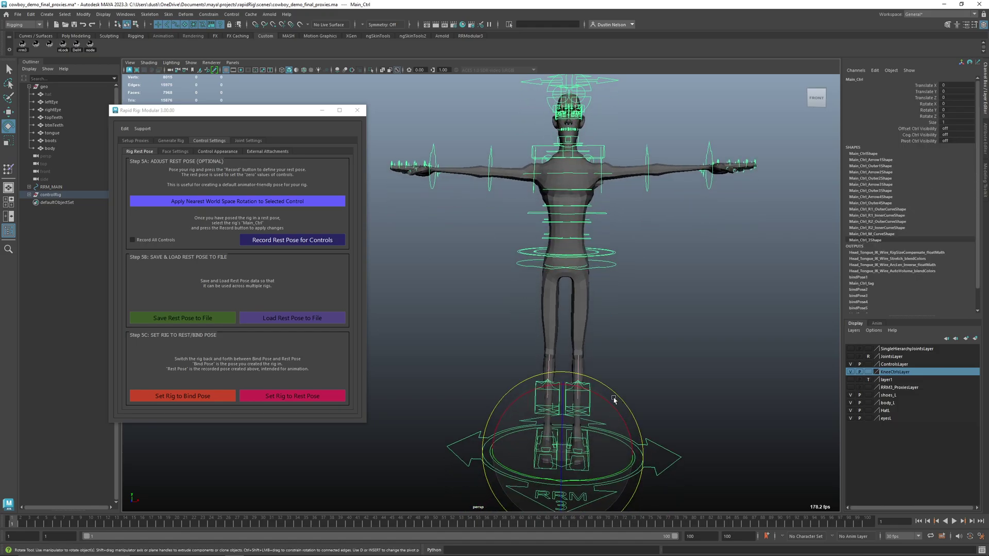
left_click(202, 399)
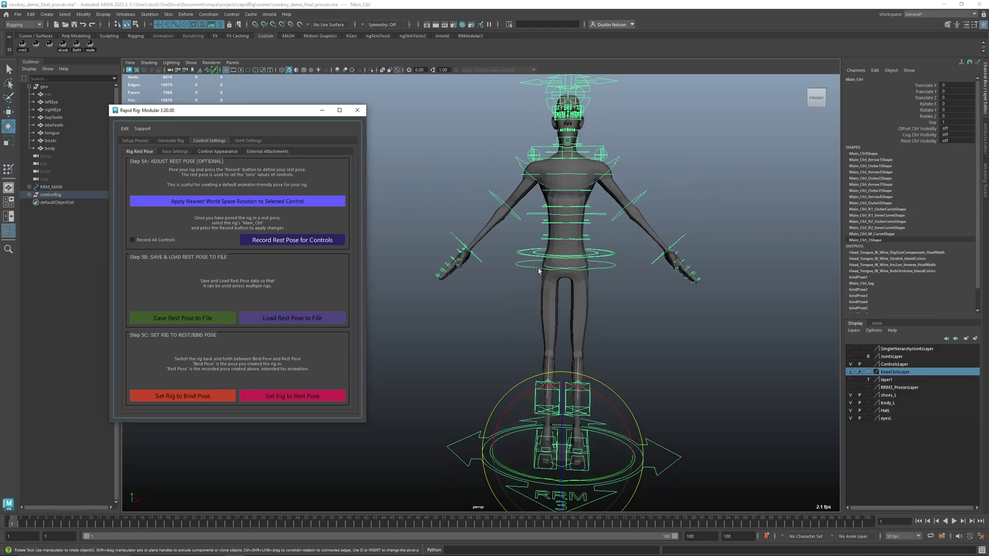
left_click_drag(597, 269, 574, 273, "alt")
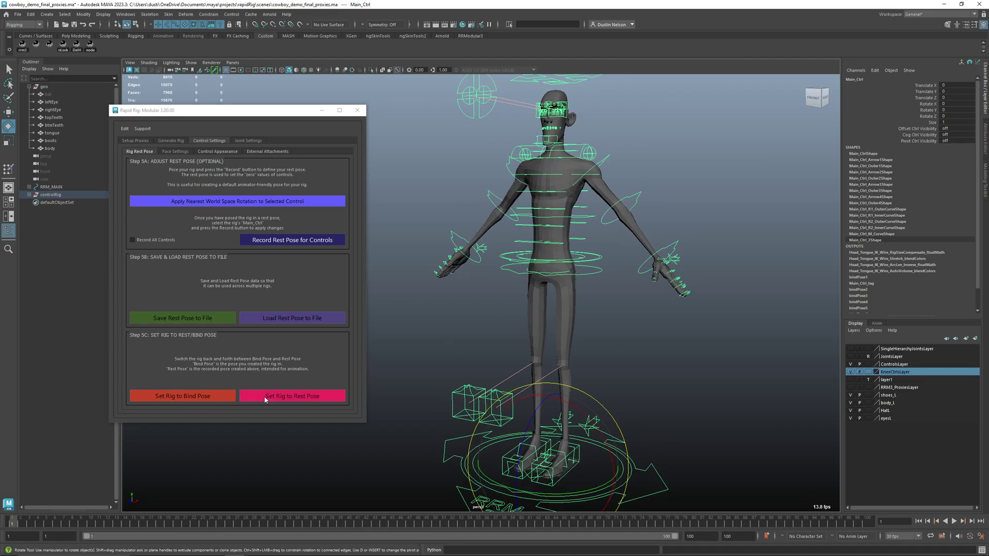
left_click(600, 259)
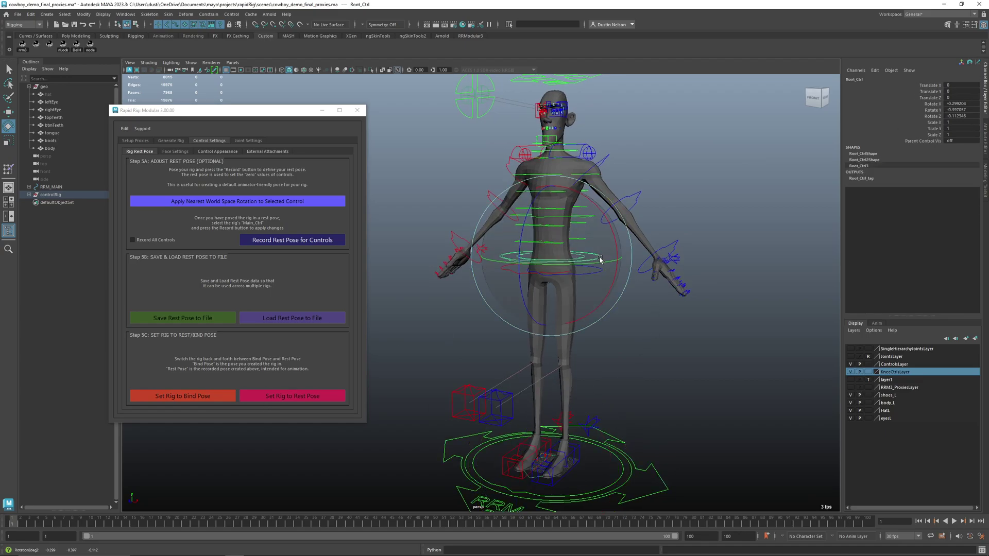
left_click(317, 396)
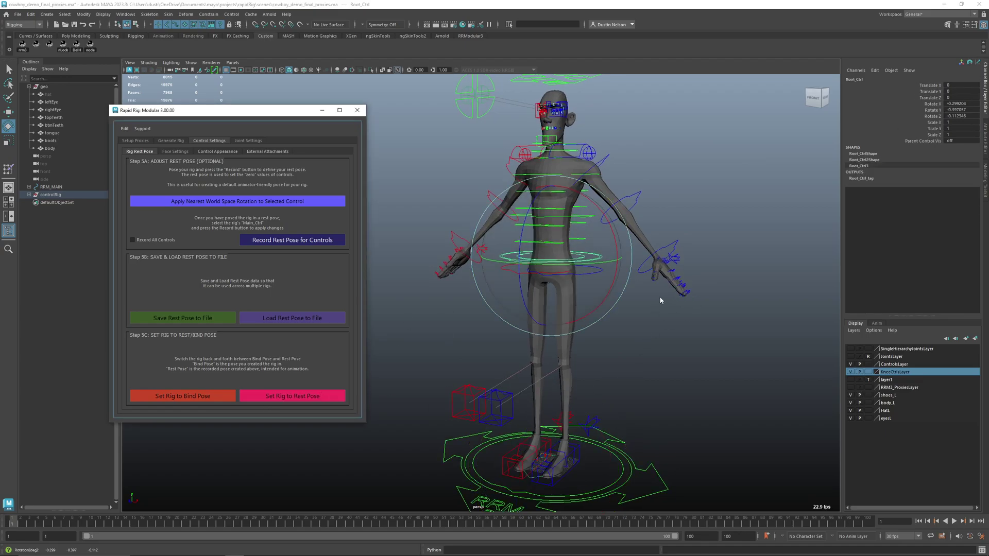
left_click_drag(628, 293, 580, 299, "alt")
key("q")
Switch the rig once more between bind pose and rest pose to compare them, ending in the rest pose.
left_click(182, 397)
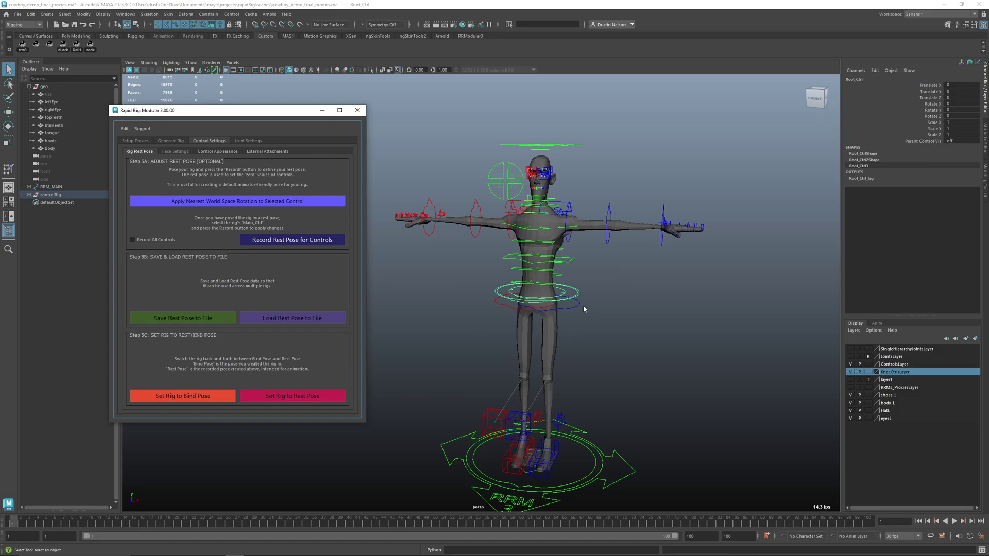
left_click(337, 396)
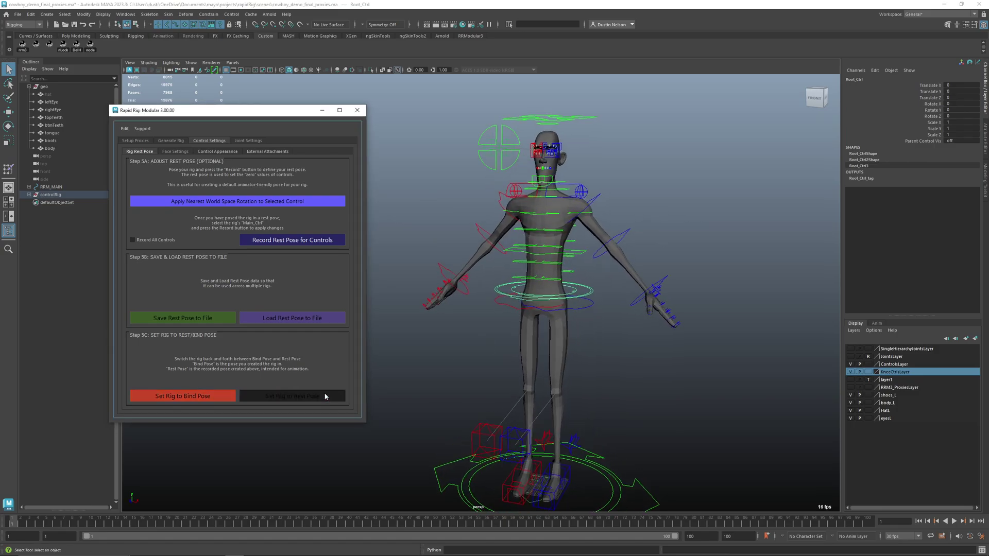
left_click(325, 396)
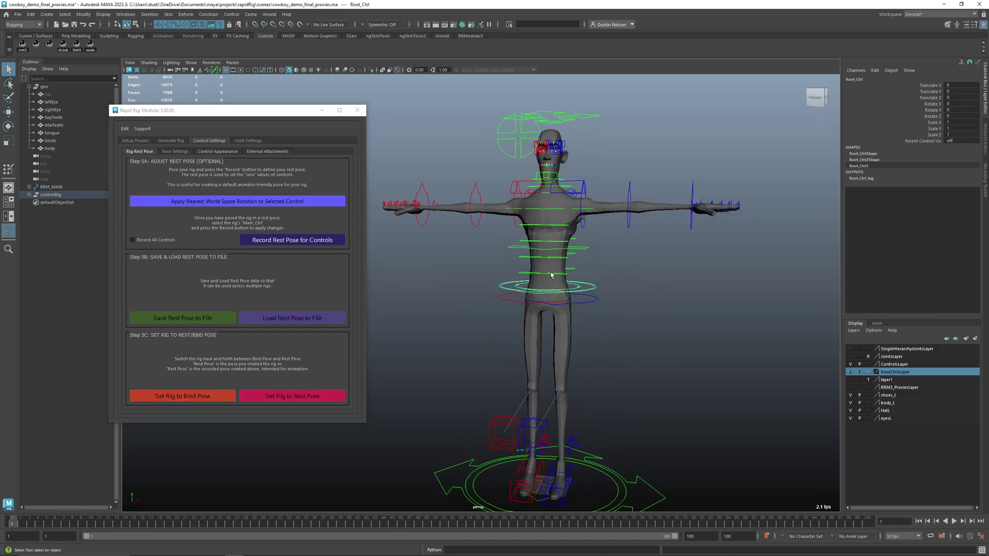
scroll(551, 276, "down", 5)
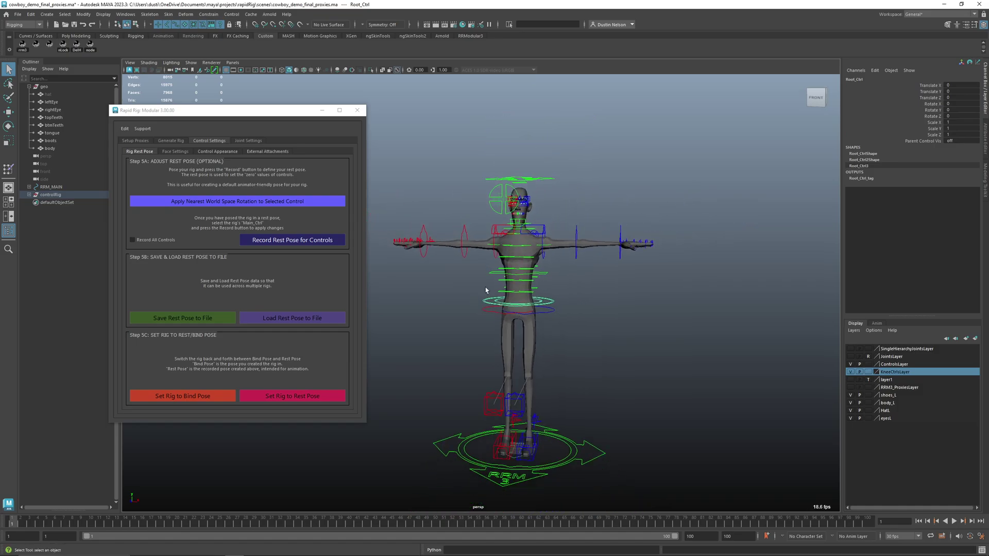
left_click(197, 393)
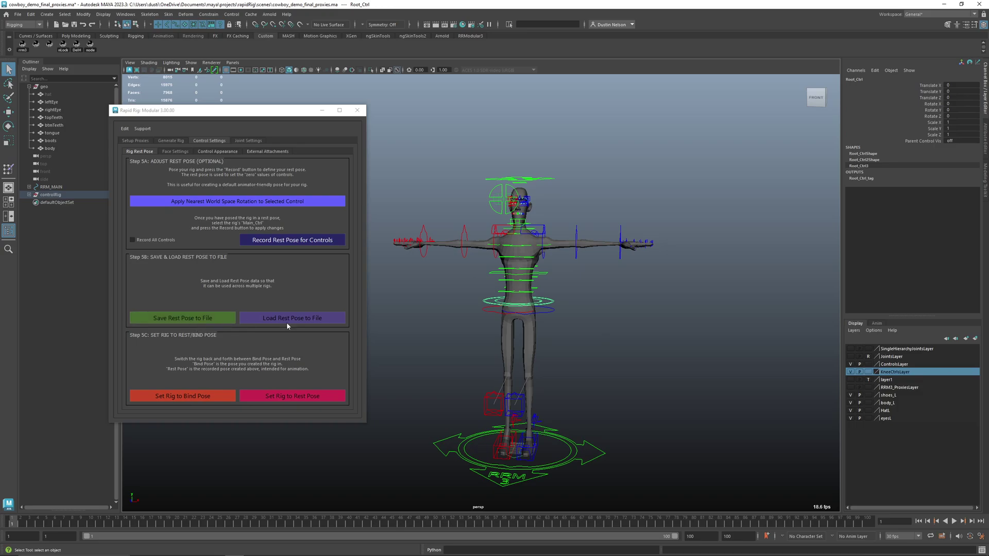
Save the main control's rest pose to a file named cowboy_rest_pose in the project's data folder, and clear the selection.
left_click(557, 430)
left_click(203, 318)
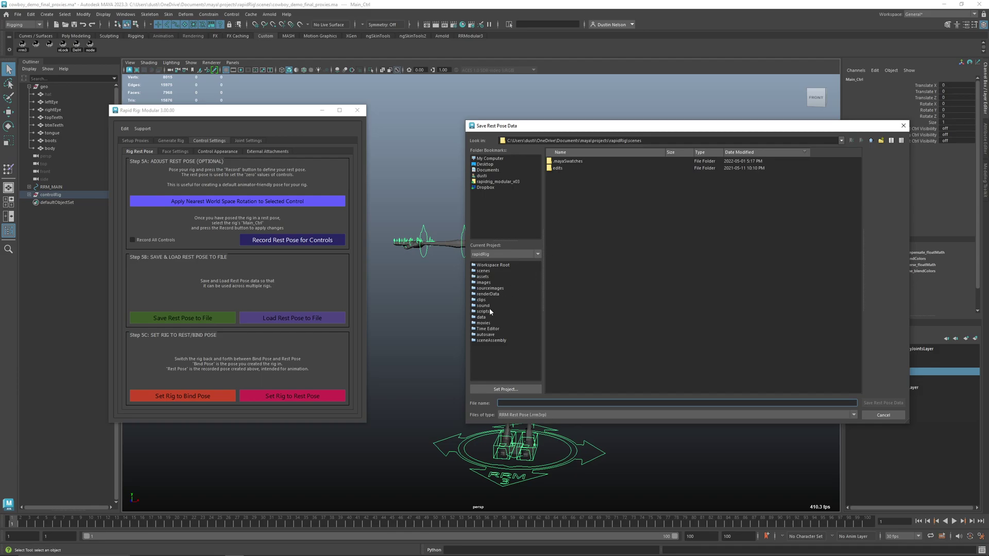
left_click(481, 317)
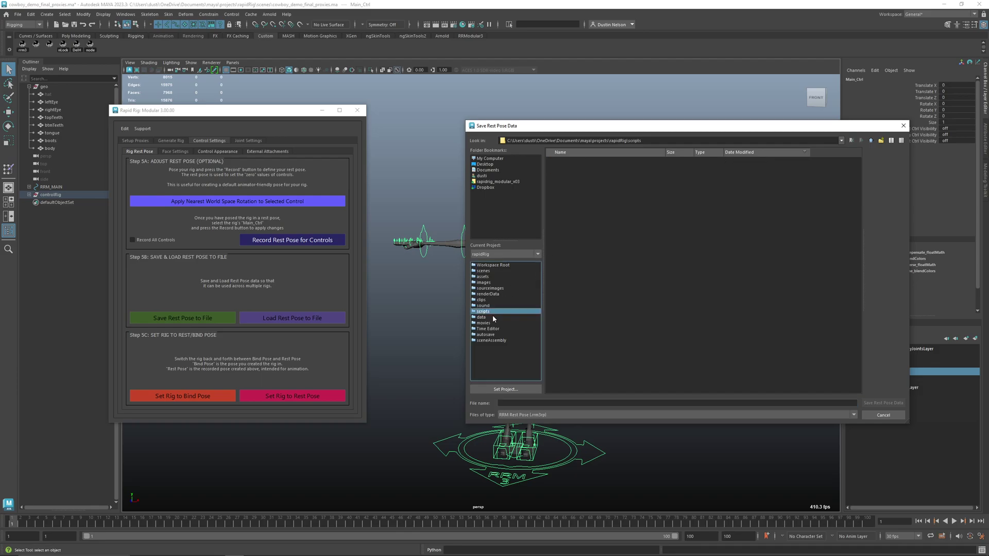
left_click(528, 403)
type("c")
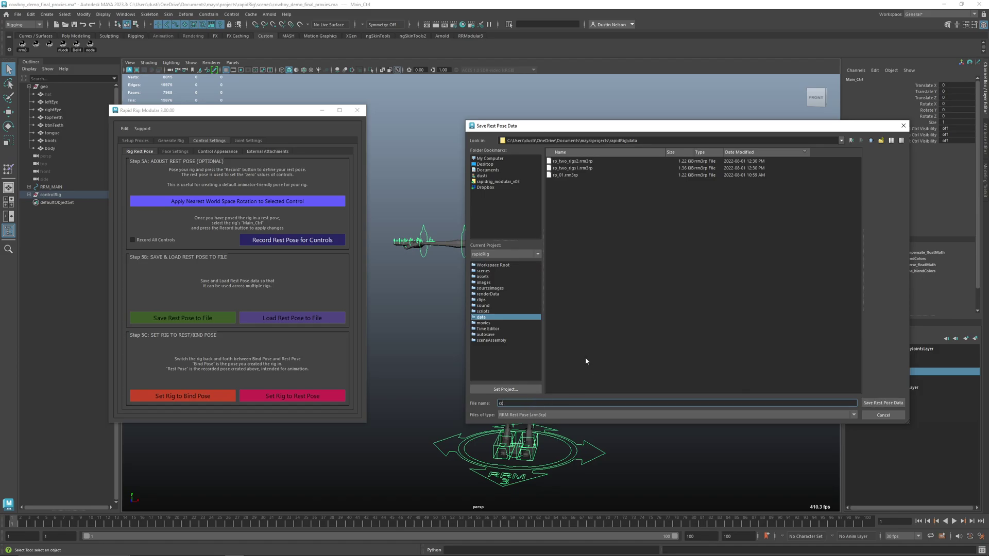
type("vowboy_rest_pose")
left_click(882, 403)
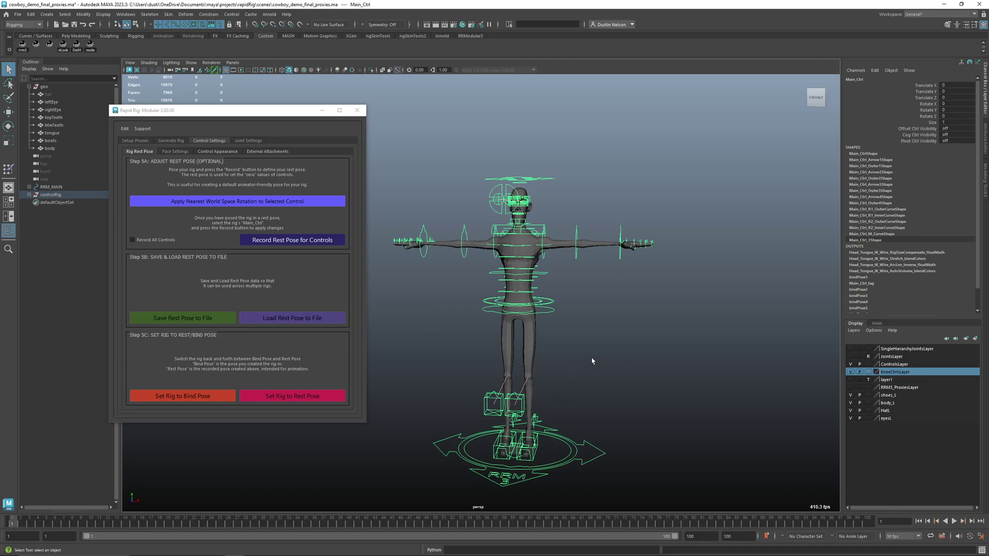
left_click(398, 310)
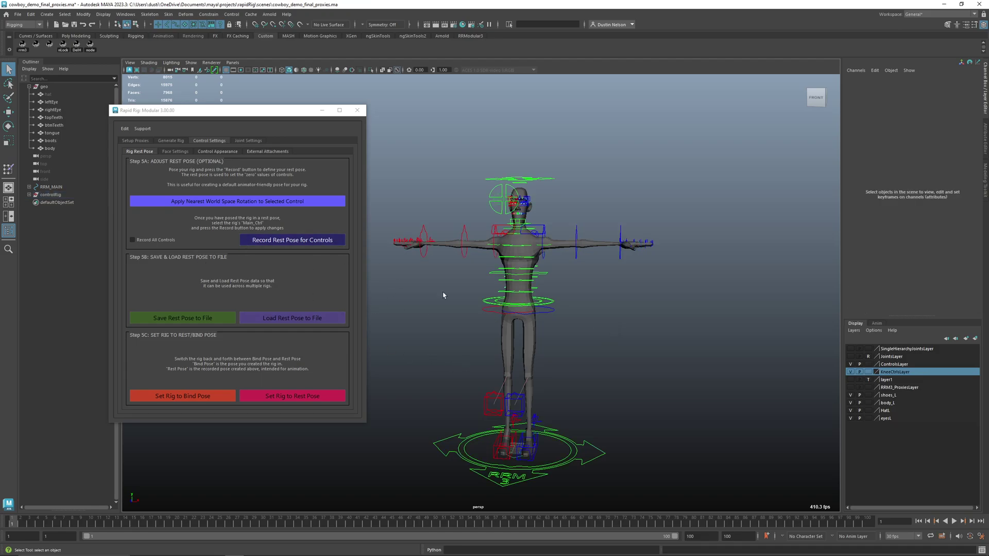